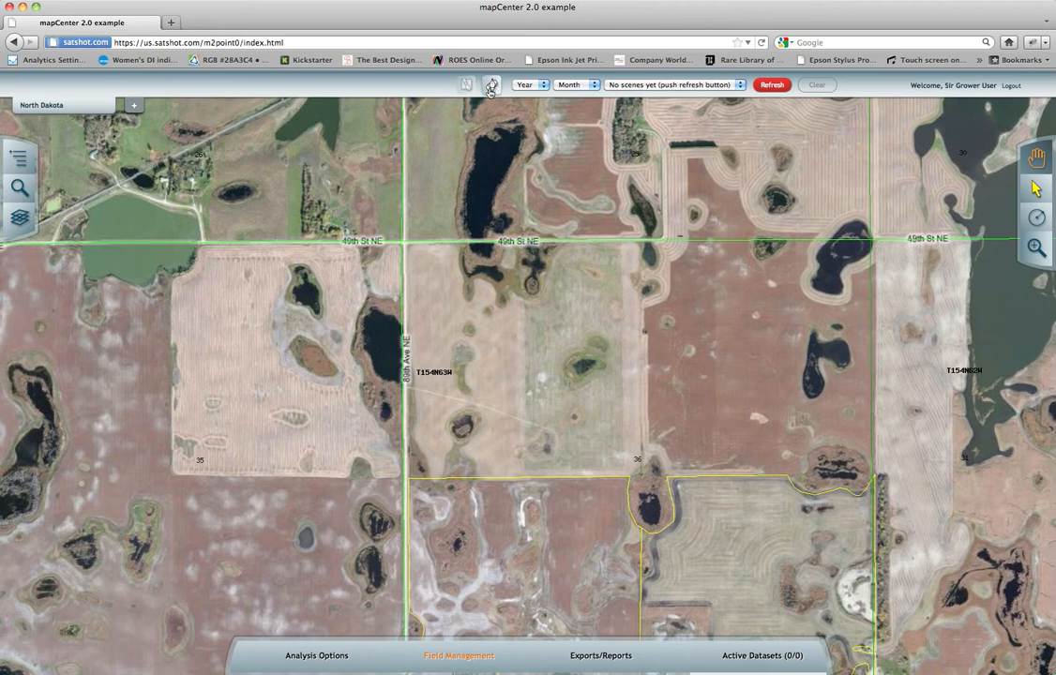
Toggle the draw tools on and off, including from Field Management, and leave them active with the Pen tool selected.
click(491, 85)
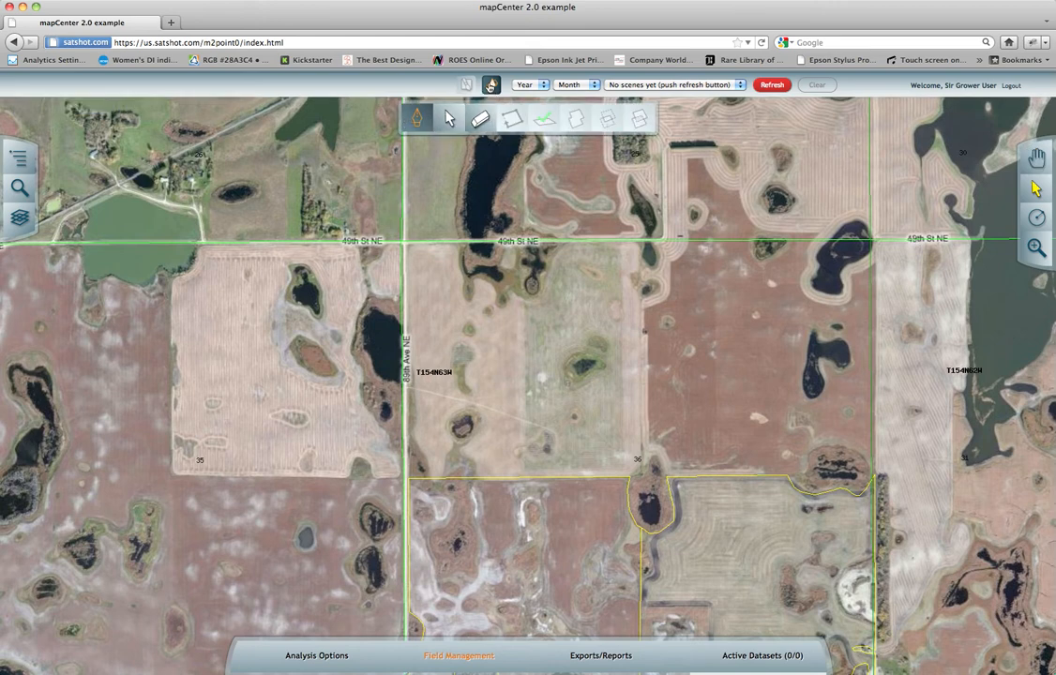
click(468, 658)
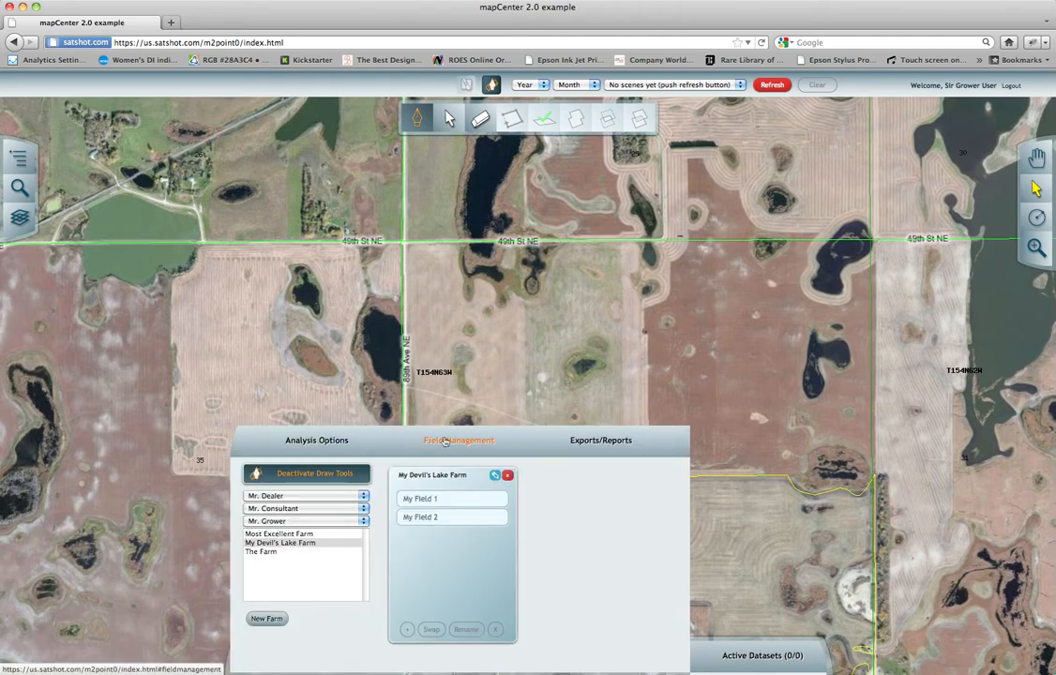
click(268, 483)
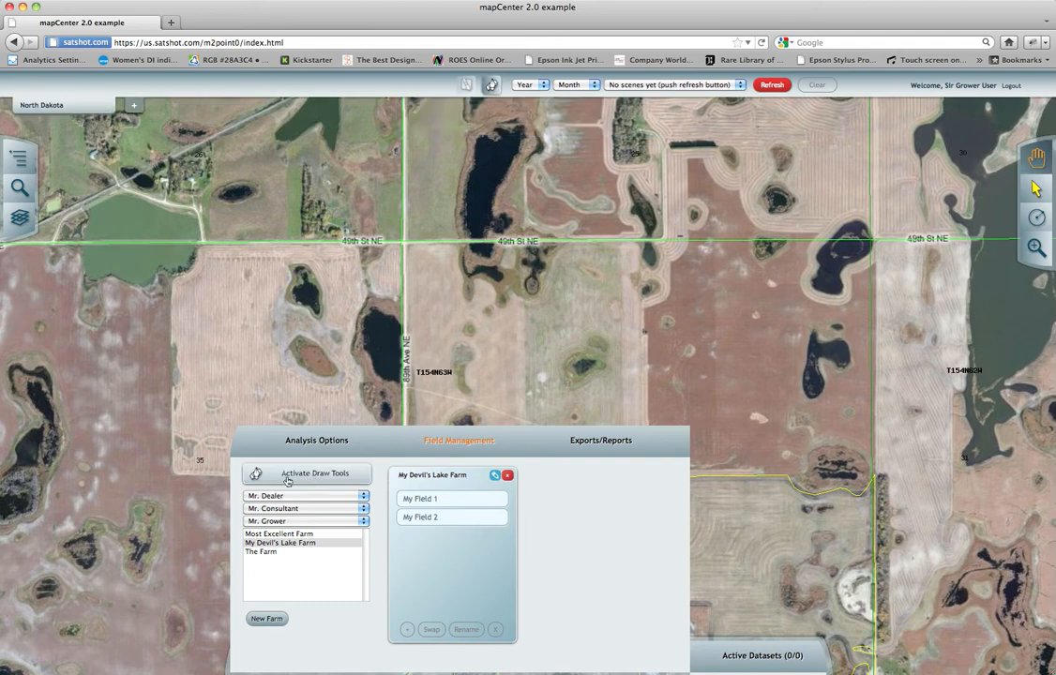
click(287, 481)
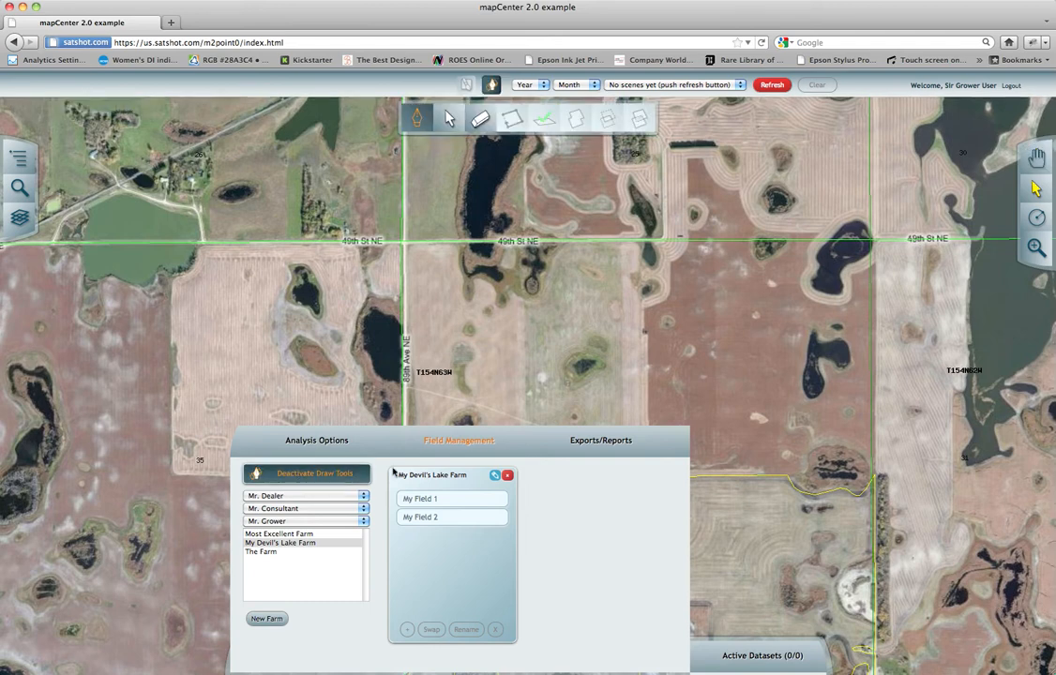
click(289, 482)
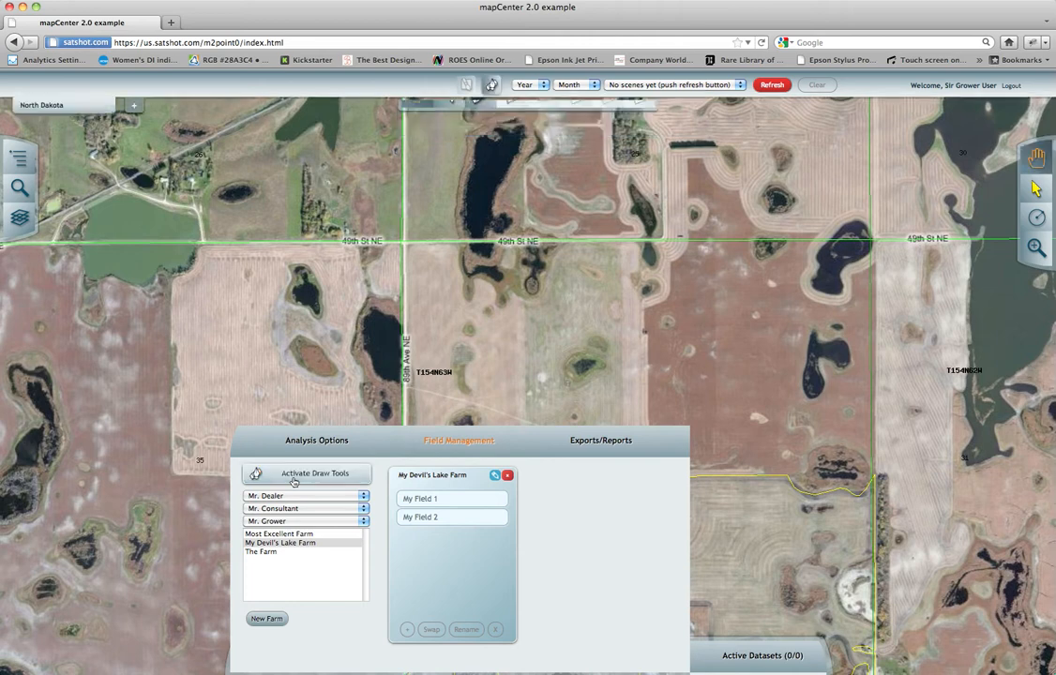
click(447, 452)
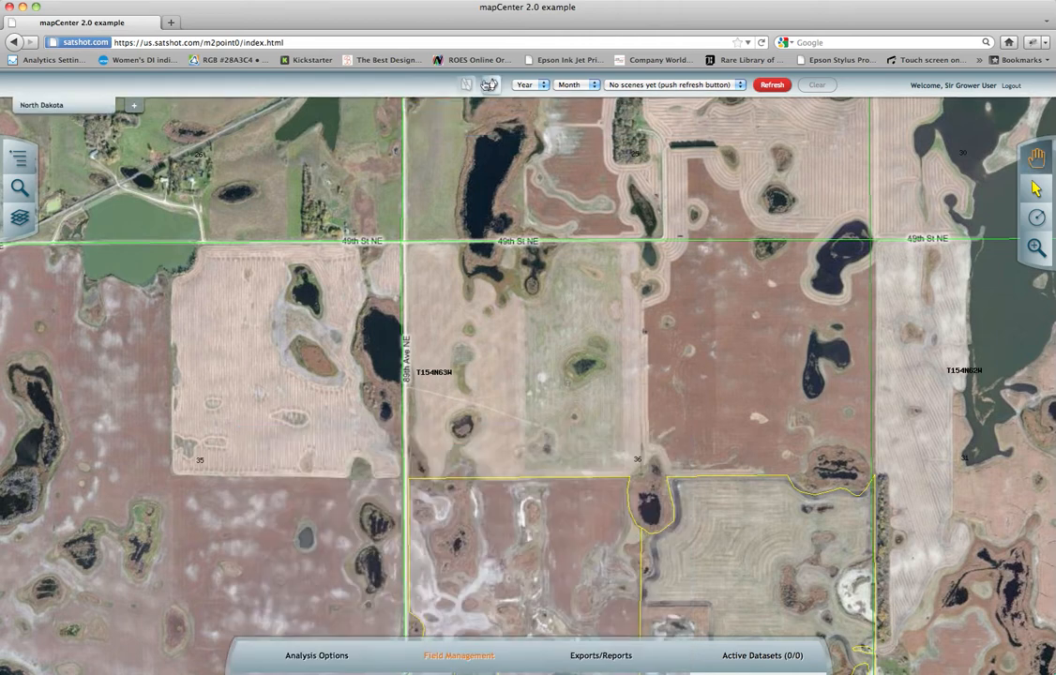
click(494, 86)
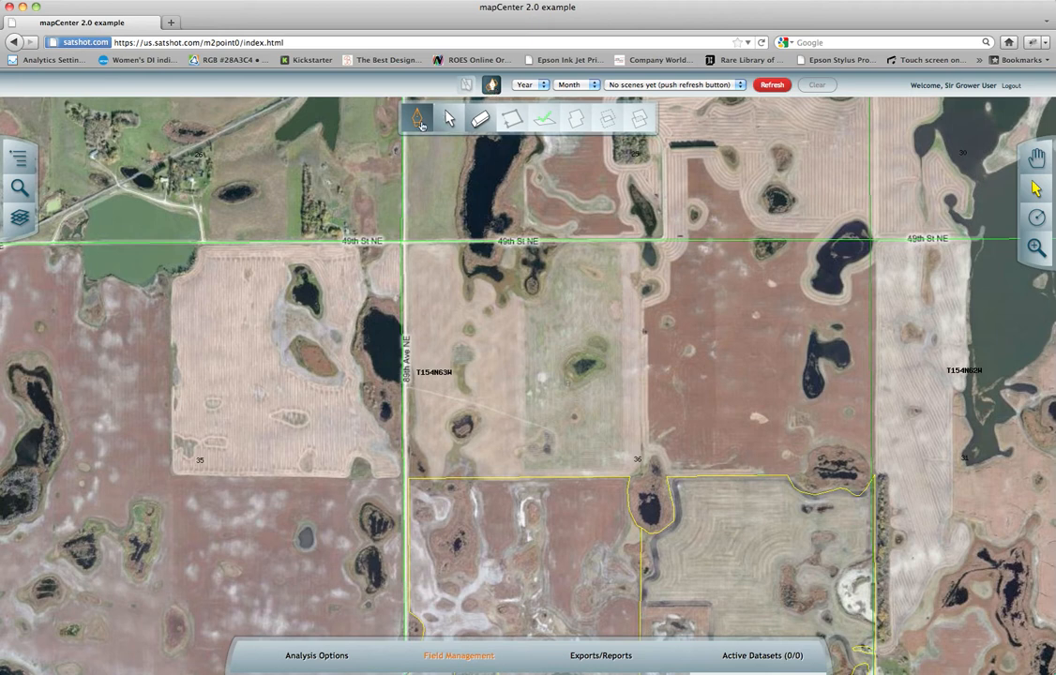
click(420, 123)
Place four boundary points around the square field southeast of the 49th St NE and 89th Ave NE intersection.
click(405, 245)
click(408, 478)
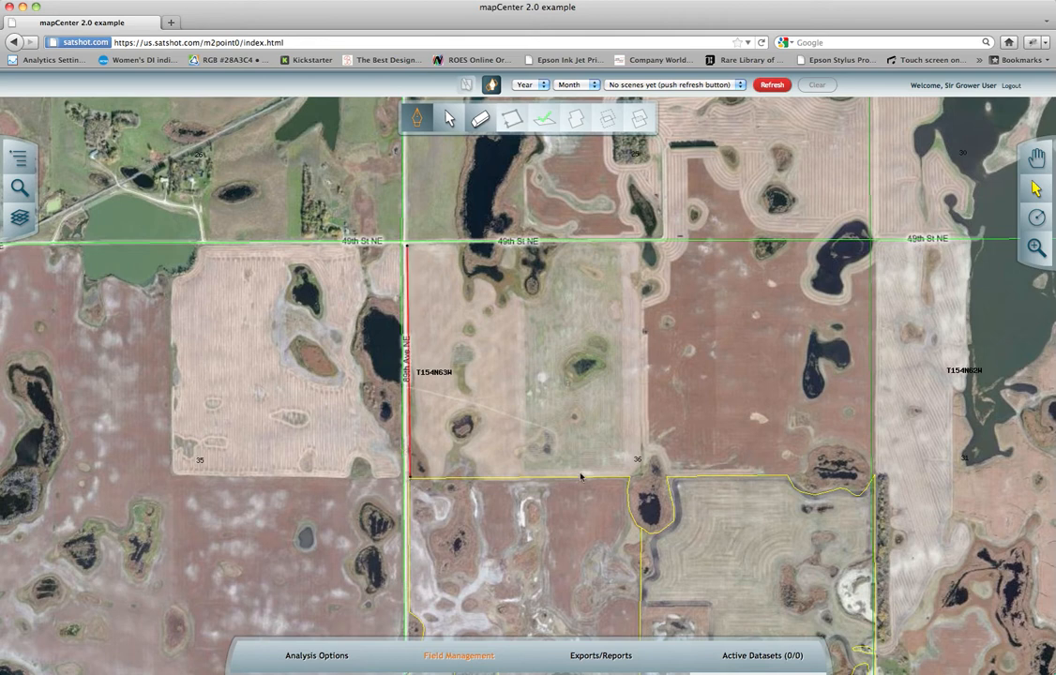
click(632, 473)
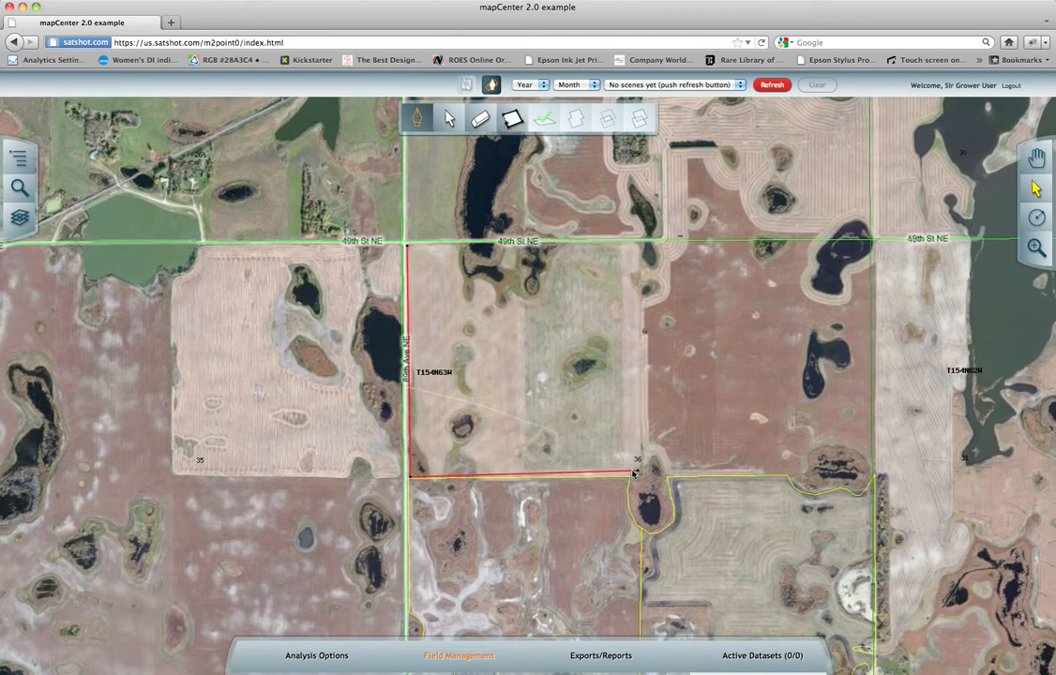
click(637, 246)
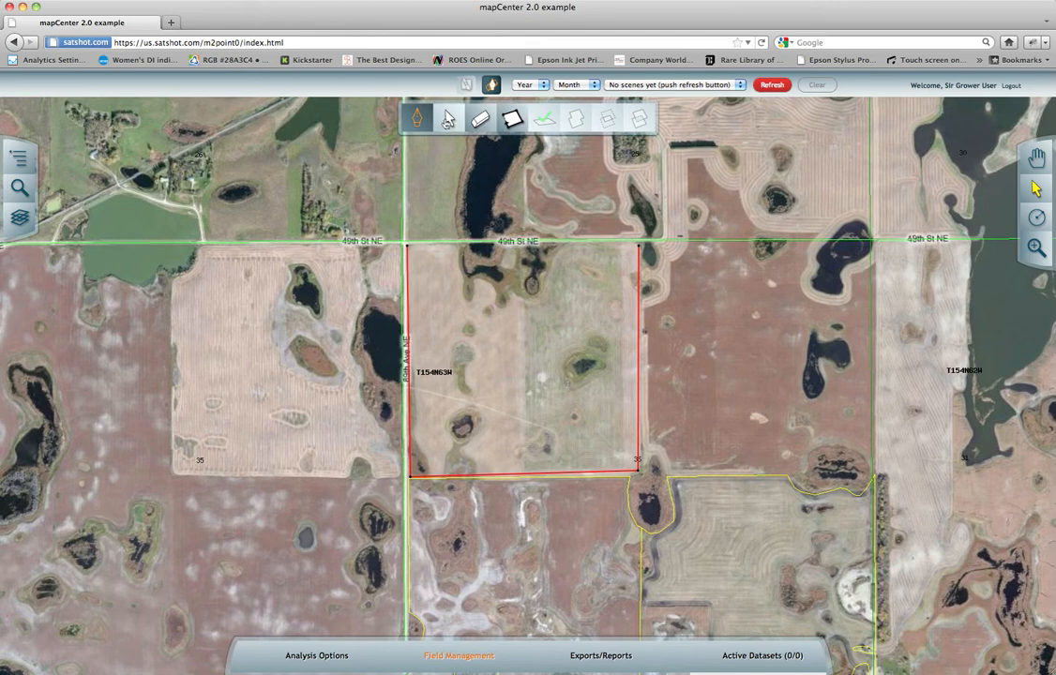
Nudge the boundary's northwest corner point slightly and erase its two eastern corner points.
click(448, 119)
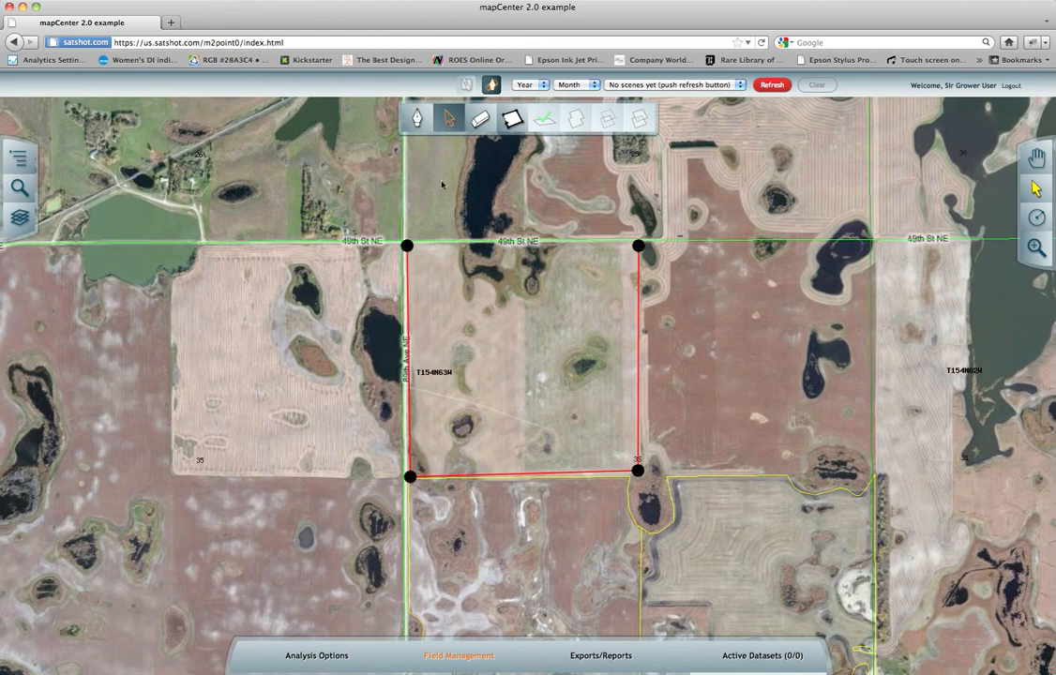
mouse_move(406, 246)
mouse_down()
mouse_move(450, 263)
mouse_move(438, 301)
mouse_move(370, 238)
mouse_move(317, 272)
mouse_move(431, 371)
mouse_move(440, 273)
mouse_move(408, 246)
mouse_up()
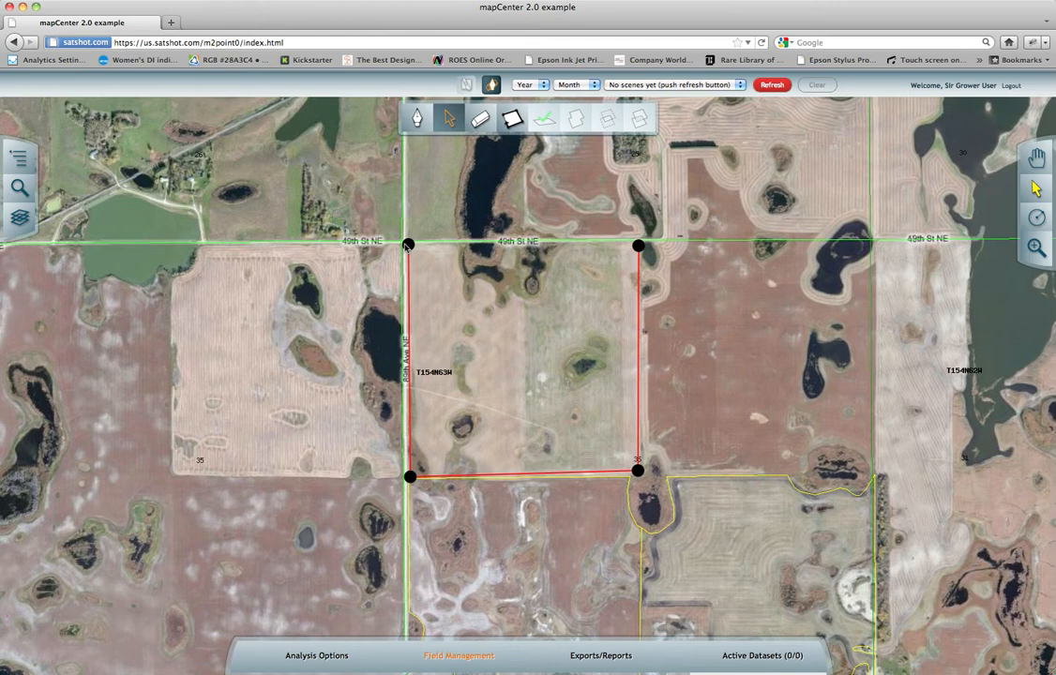
click(481, 128)
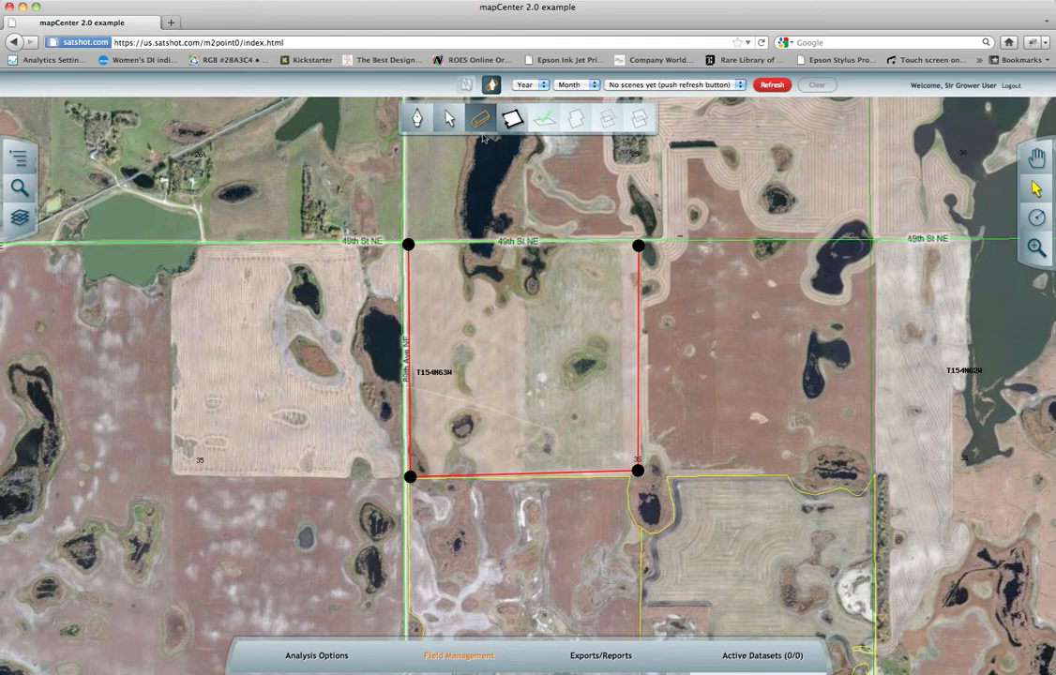
click(637, 247)
click(635, 470)
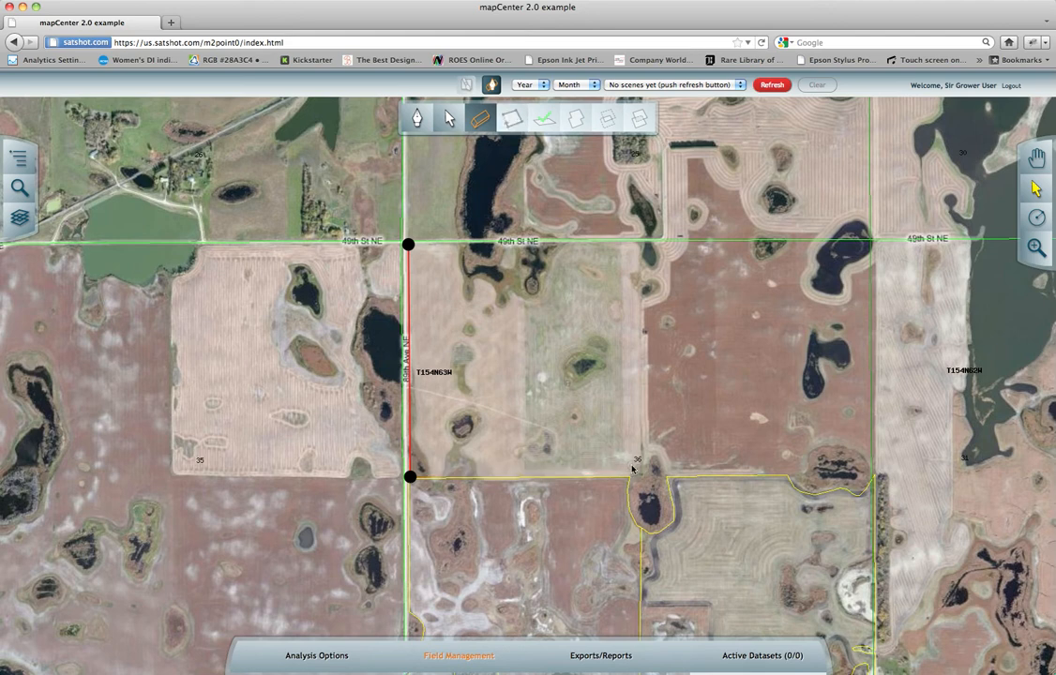
Redraw the southeast and northeast corner points of the field boundary and close it into a polygon.
click(416, 118)
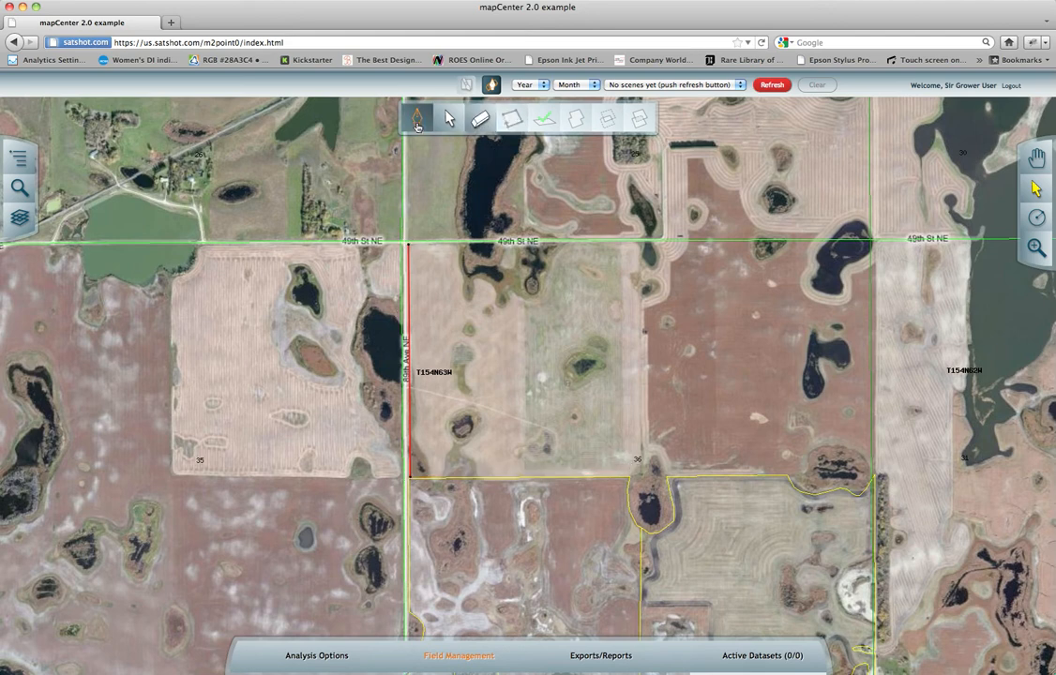
click(636, 475)
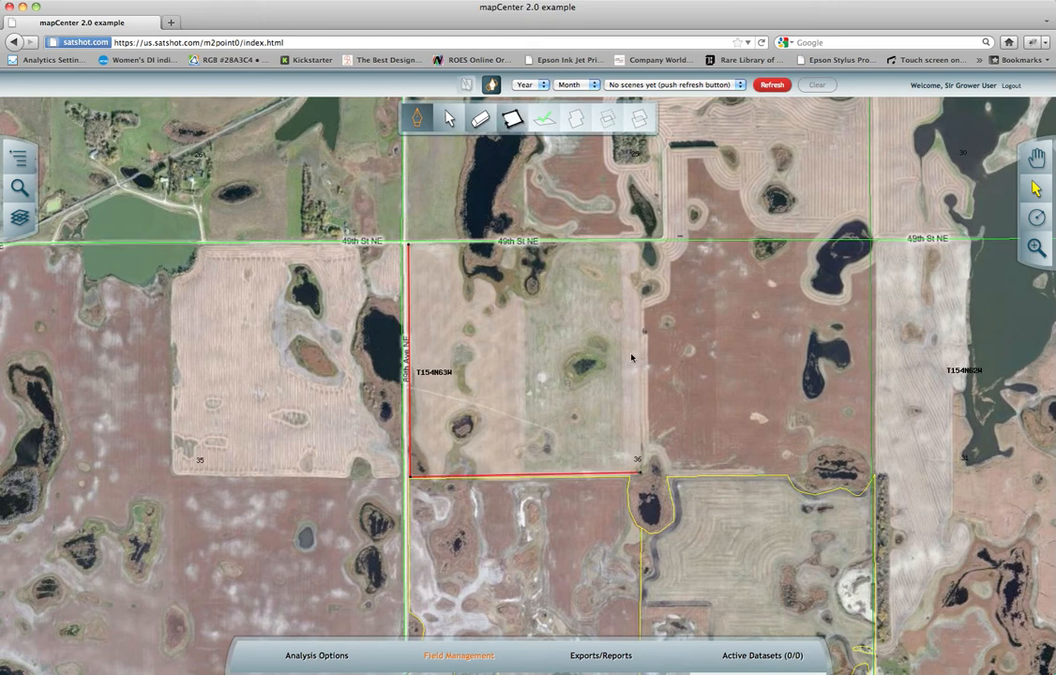
click(635, 247)
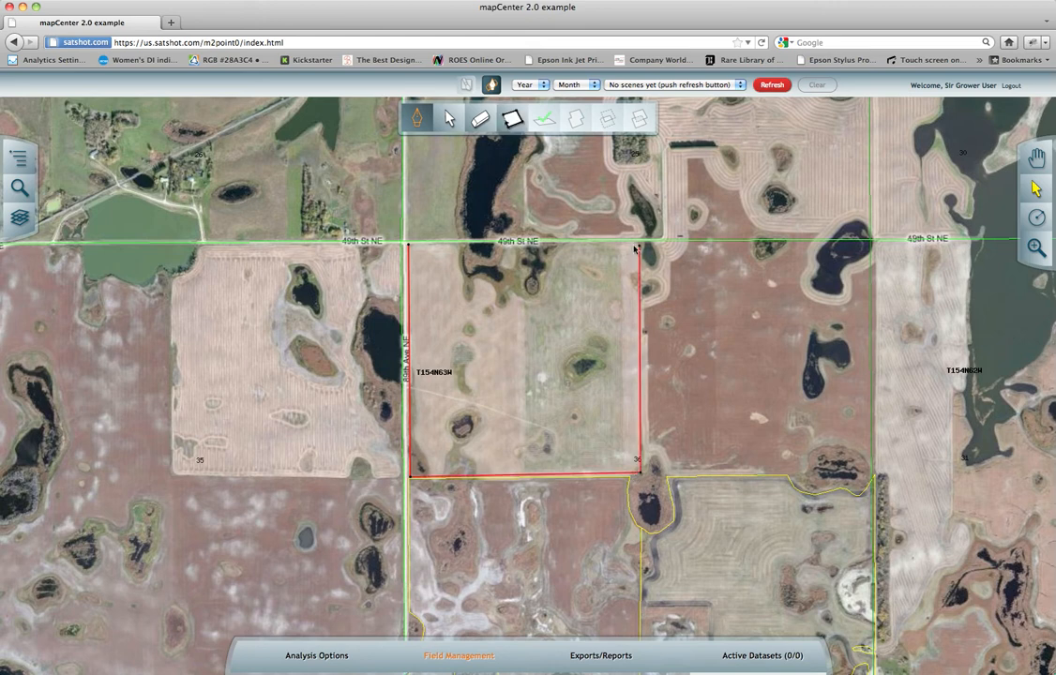
click(507, 128)
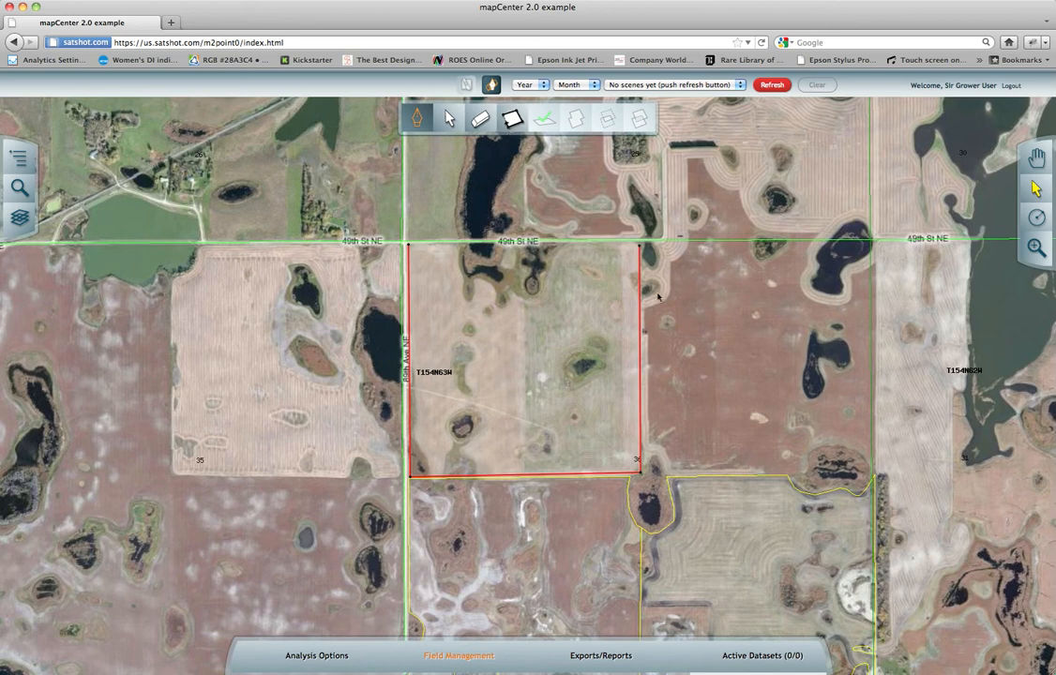
click(509, 122)
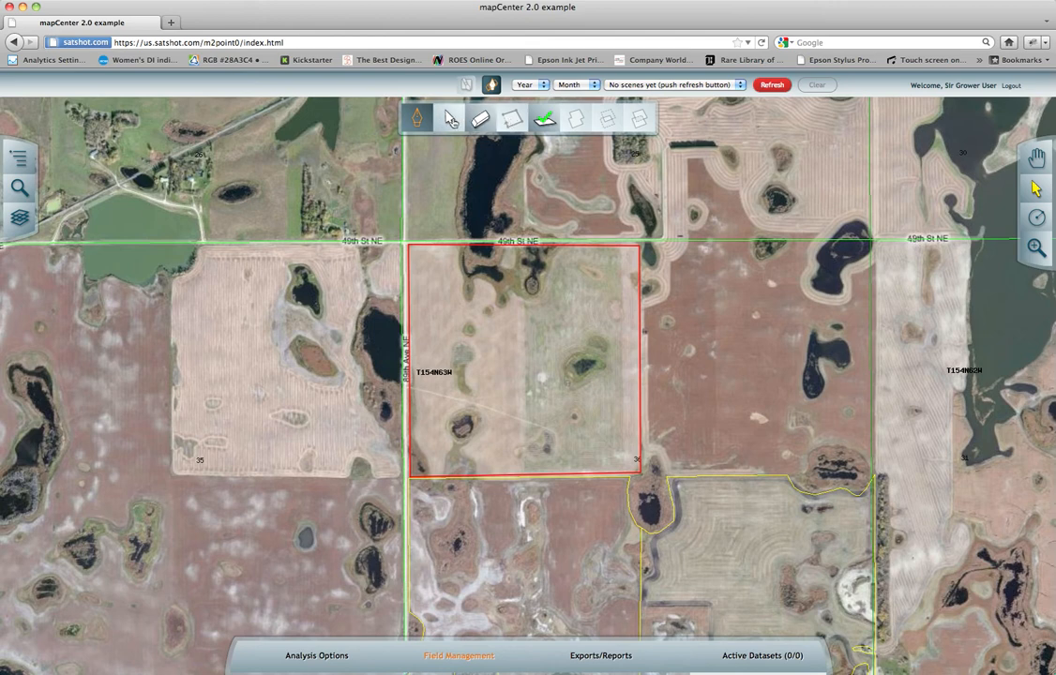
Shift the whole closed field polygon slightly and erase it from the map.
click(451, 119)
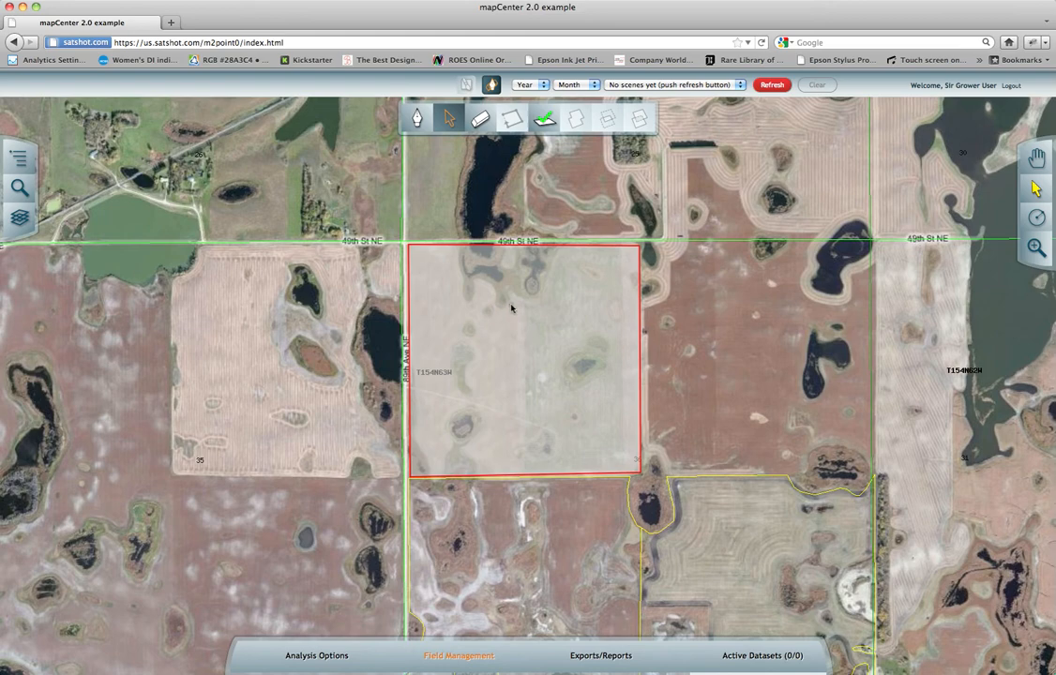
mouse_move(512, 308)
mouse_down()
mouse_move(655, 311)
mouse_move(541, 385)
mouse_move(358, 243)
mouse_move(492, 229)
mouse_move(510, 308)
mouse_up()
click(479, 129)
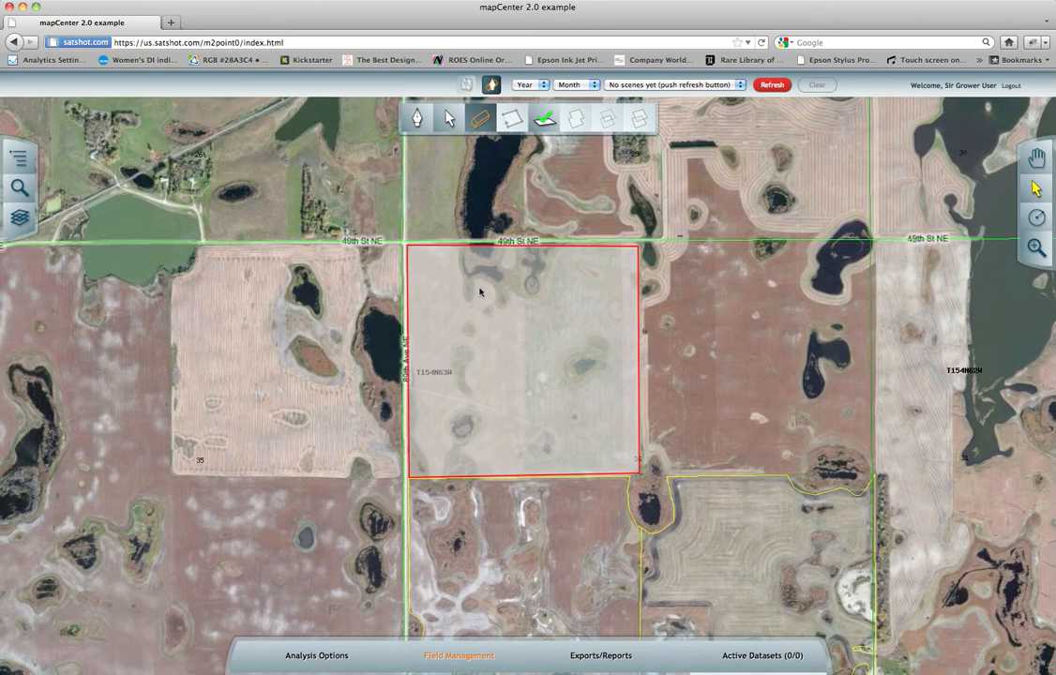
click(490, 333)
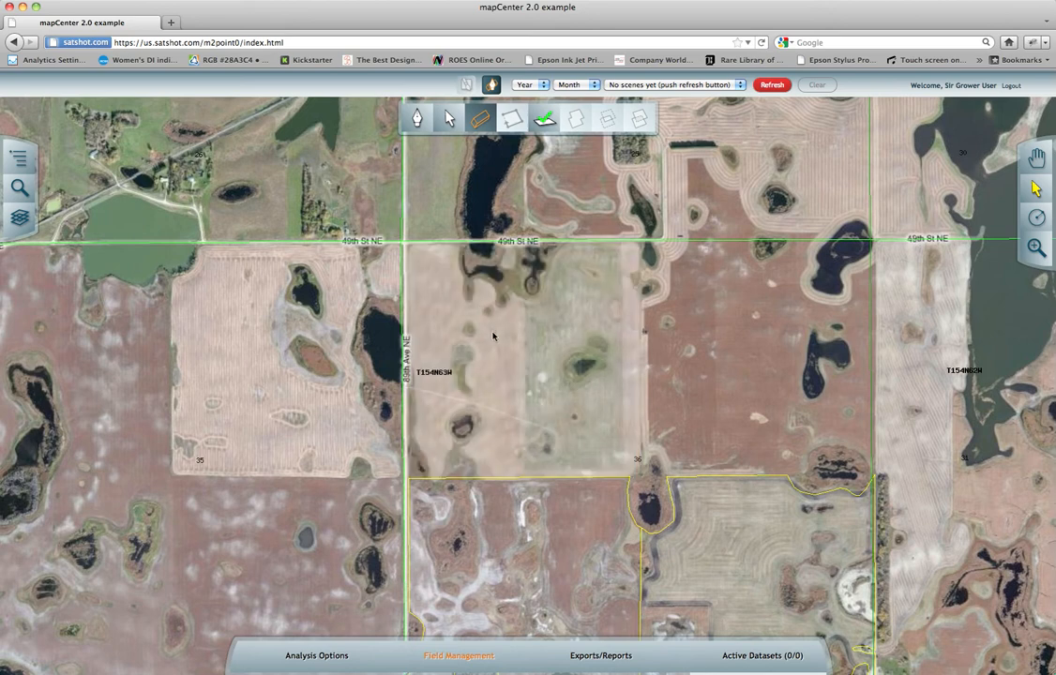
Draw a closed four-corner boundary around the same field south of 49th St NE and save it.
click(417, 118)
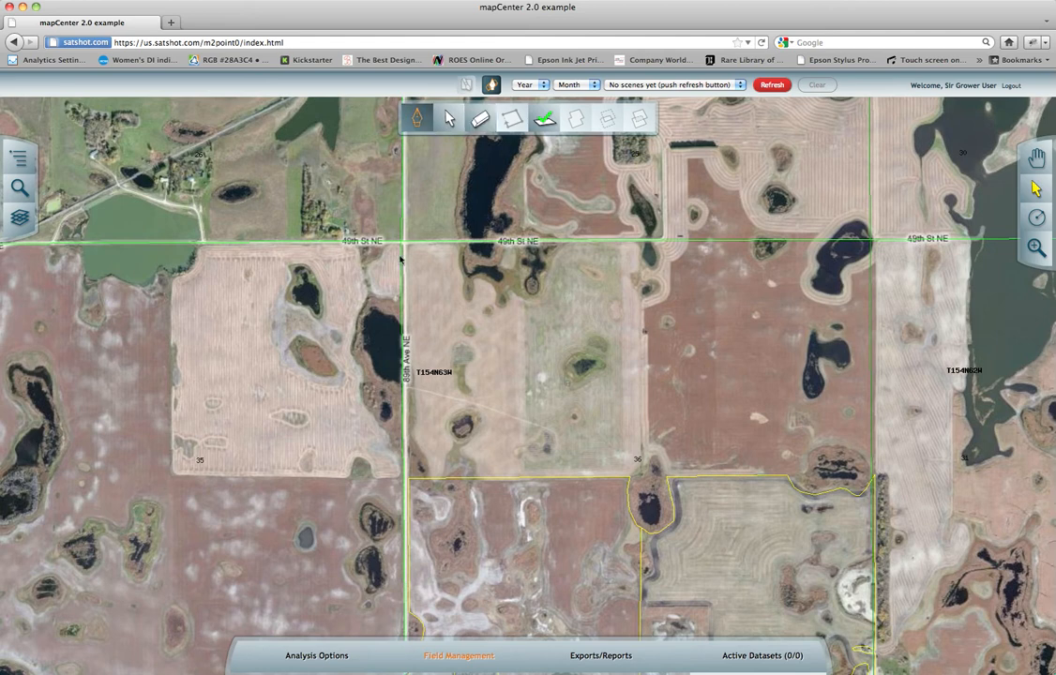
click(406, 245)
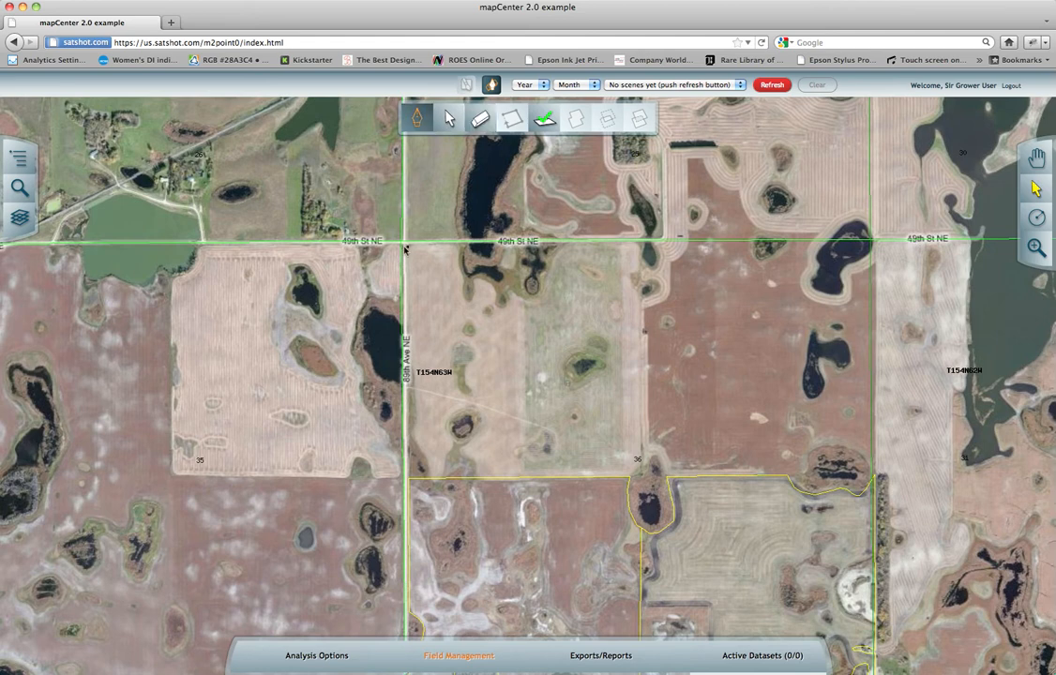
click(409, 477)
click(637, 469)
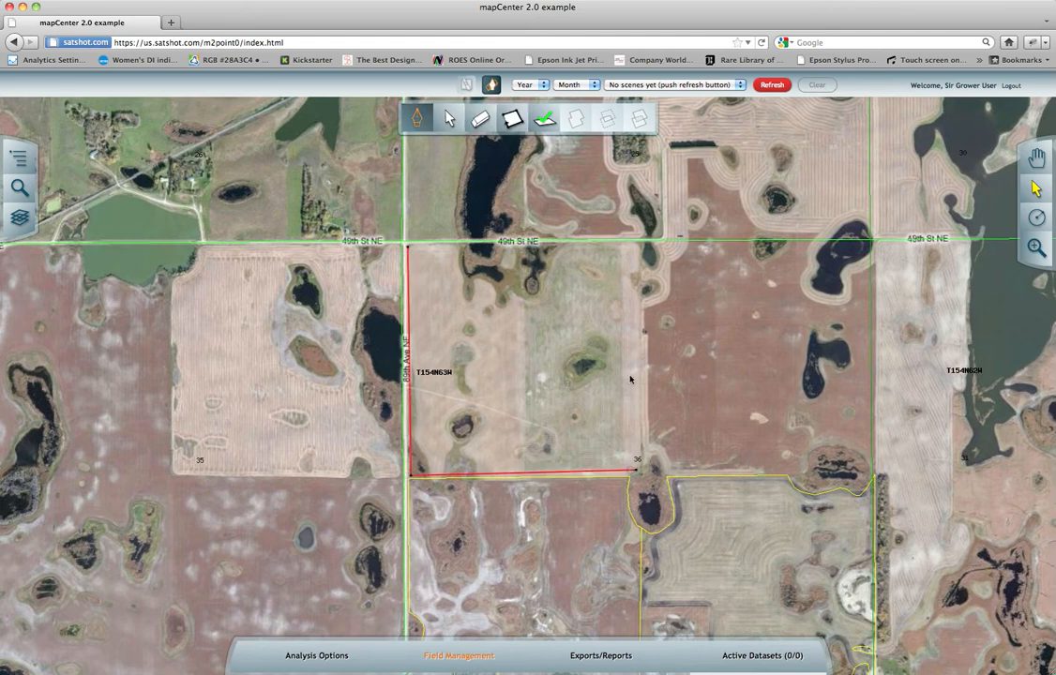
click(638, 246)
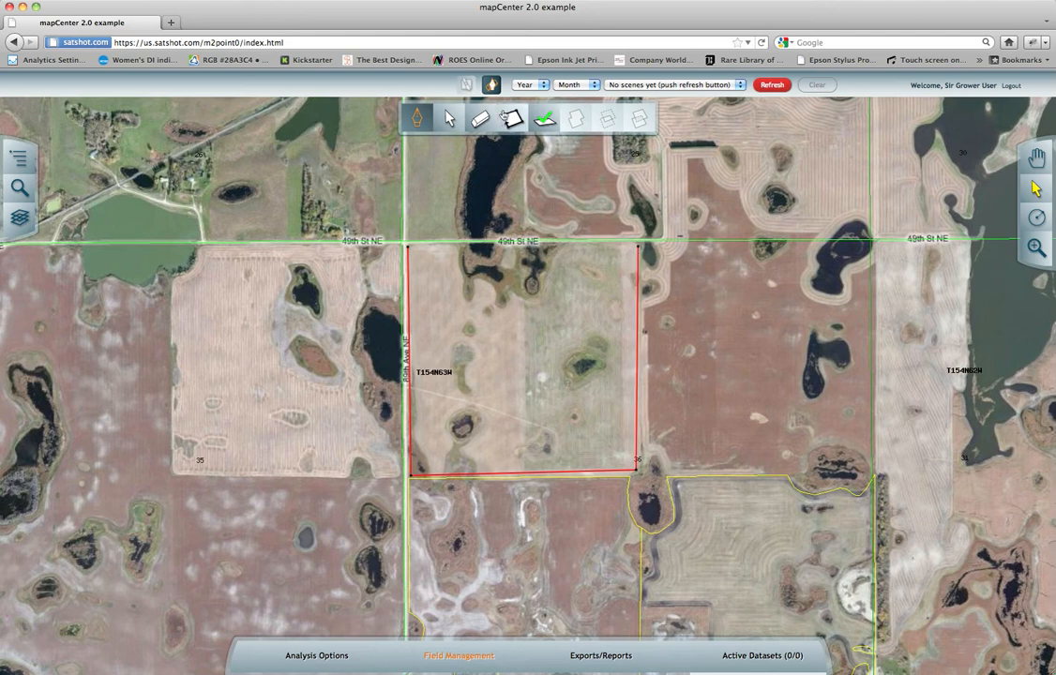
click(504, 113)
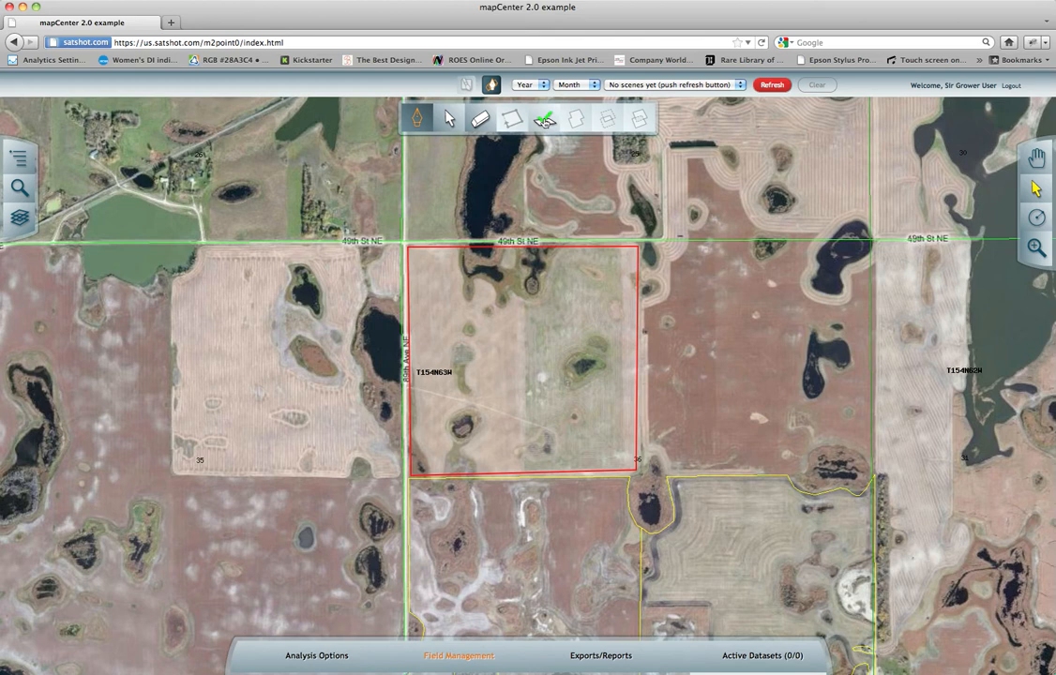
click(545, 120)
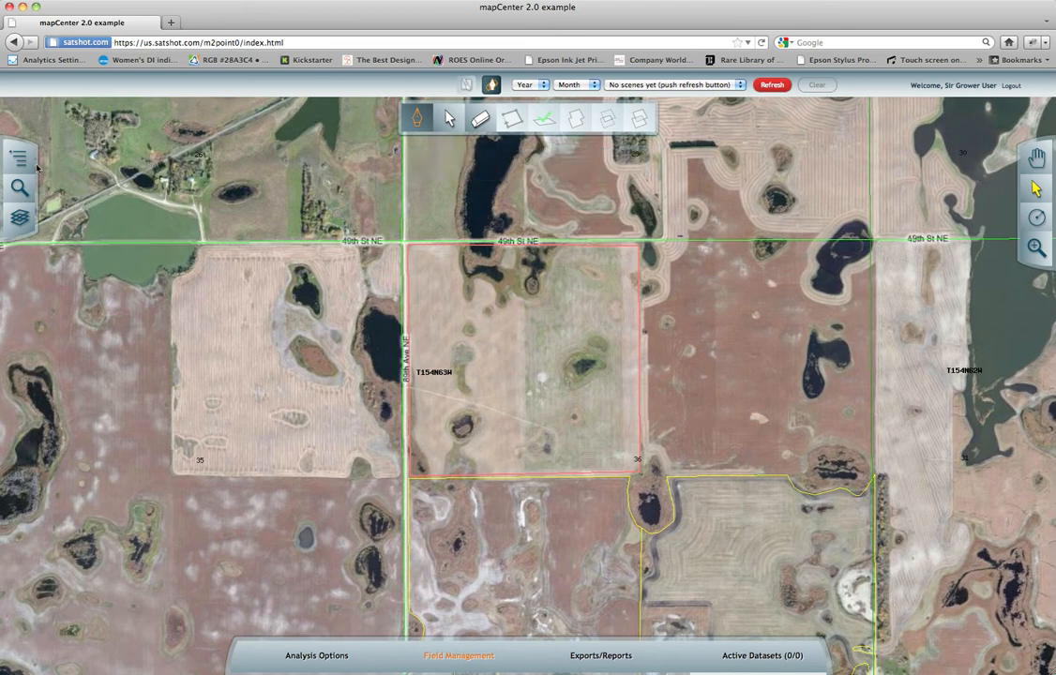
Check the saved boundary in the Other folder of Farms, Fields and Boundaries, selecting and deselecting its entry.
click(28, 148)
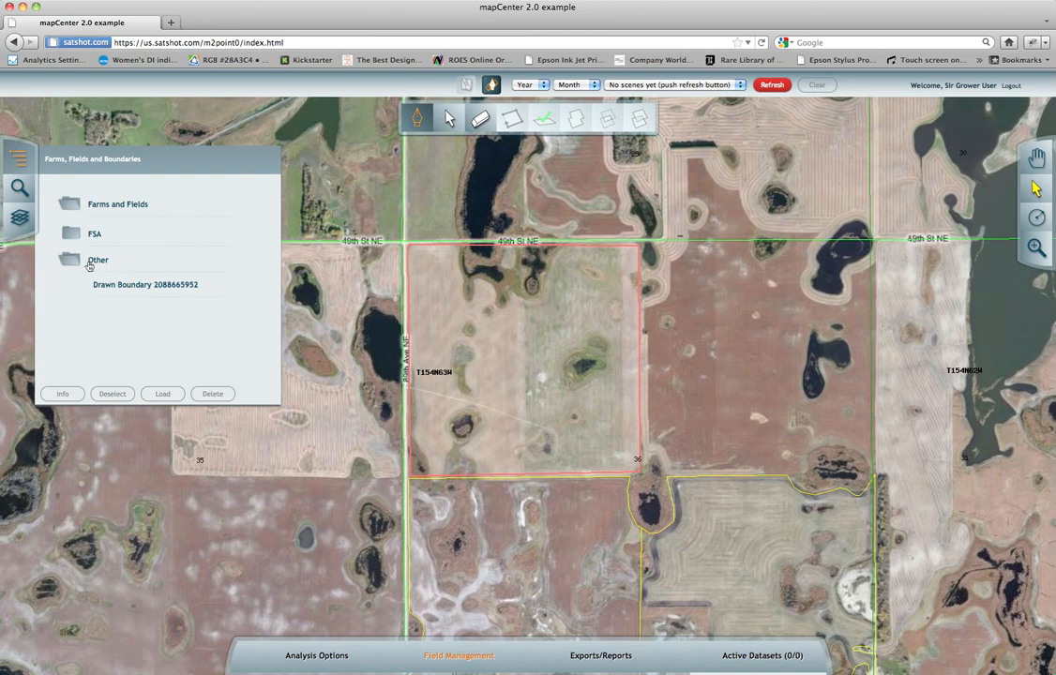
click(150, 285)
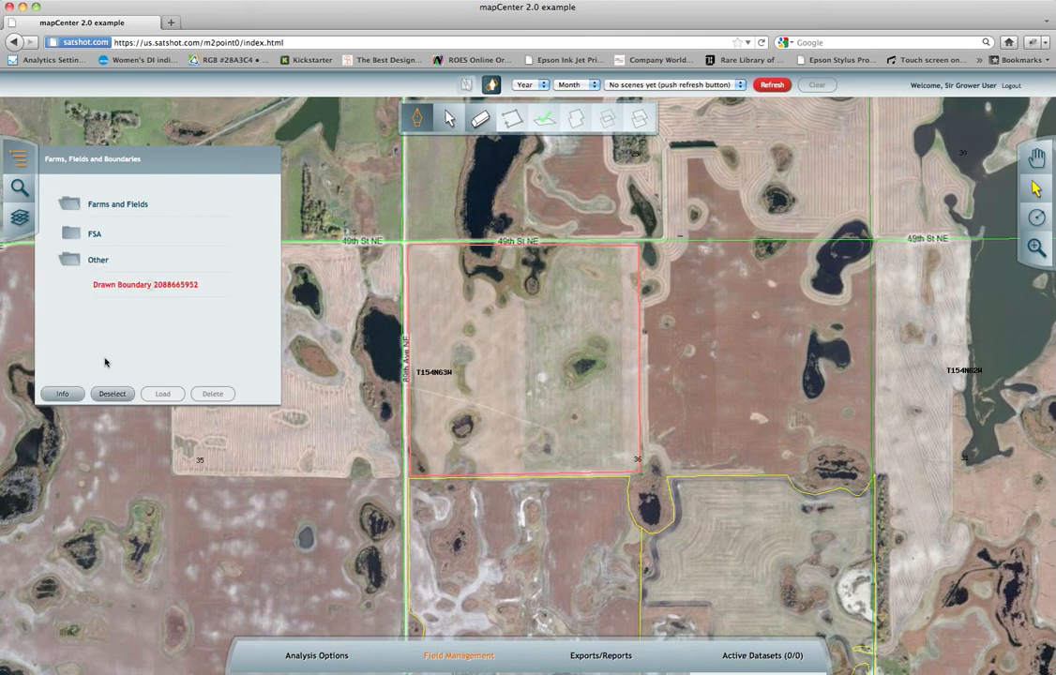
click(132, 290)
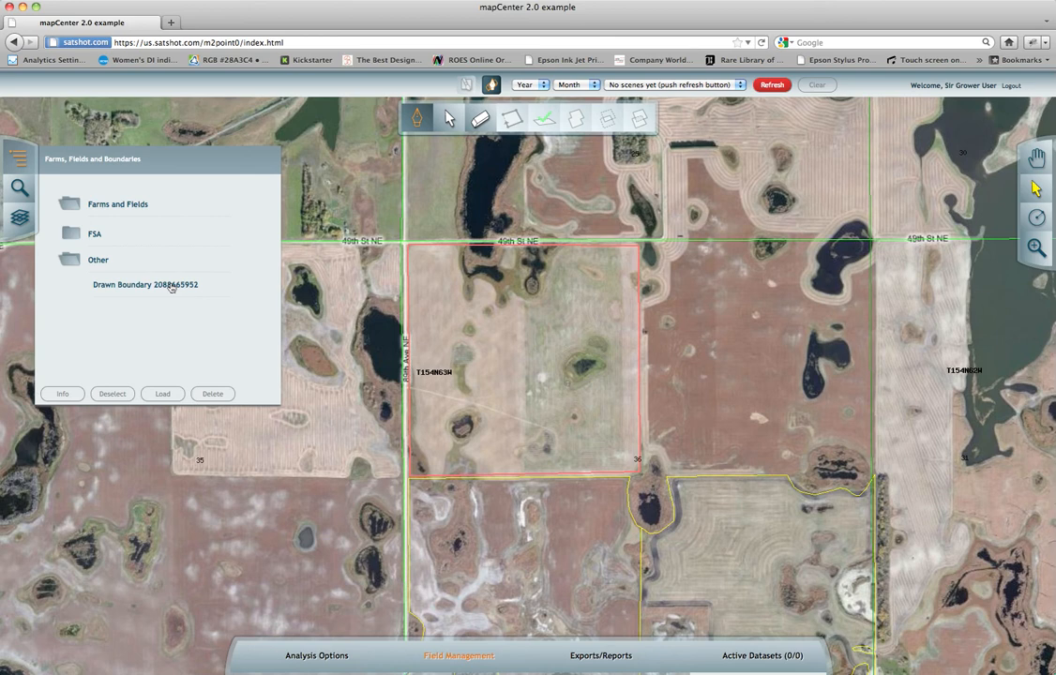
click(26, 161)
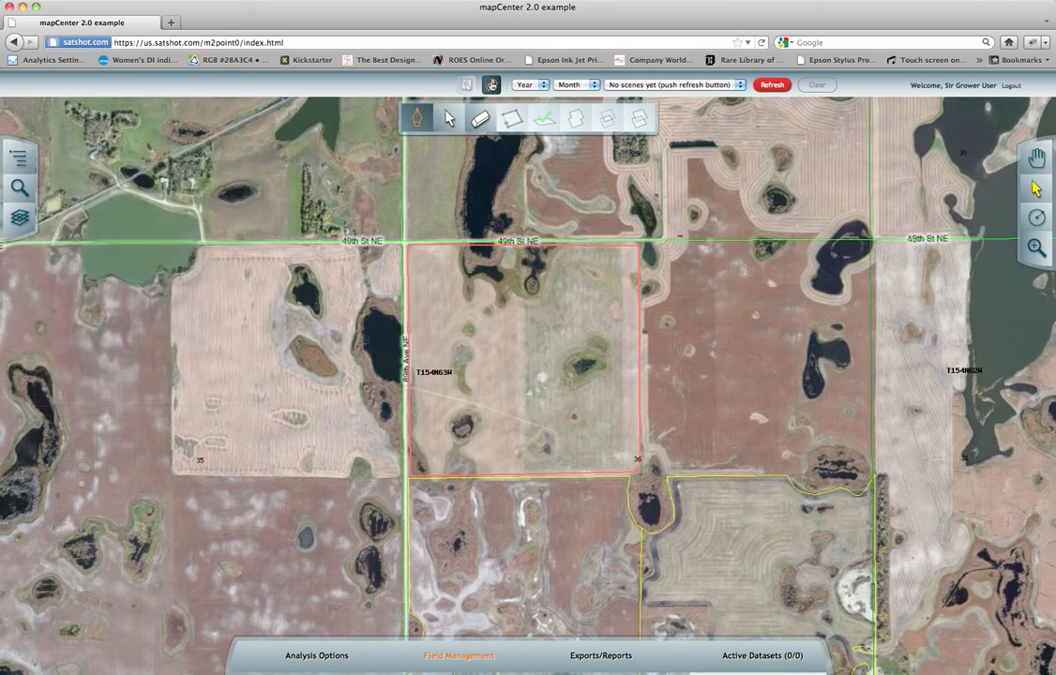
Leave the draw tools and start adding a new field to My Devil's Lake Farm in Field Management.
click(492, 85)
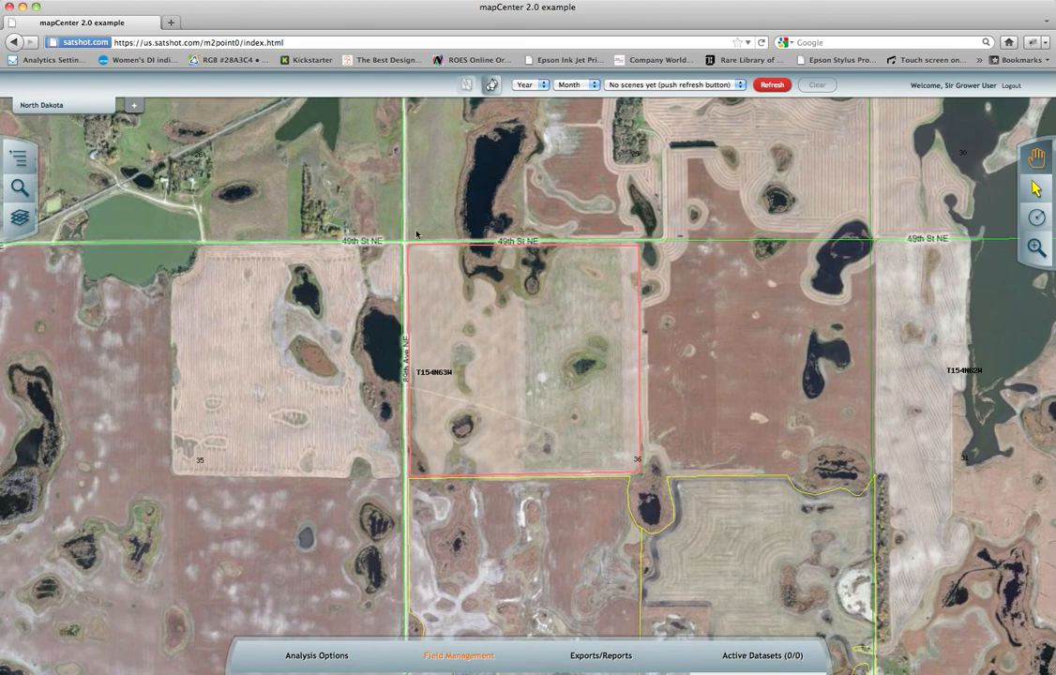
click(448, 659)
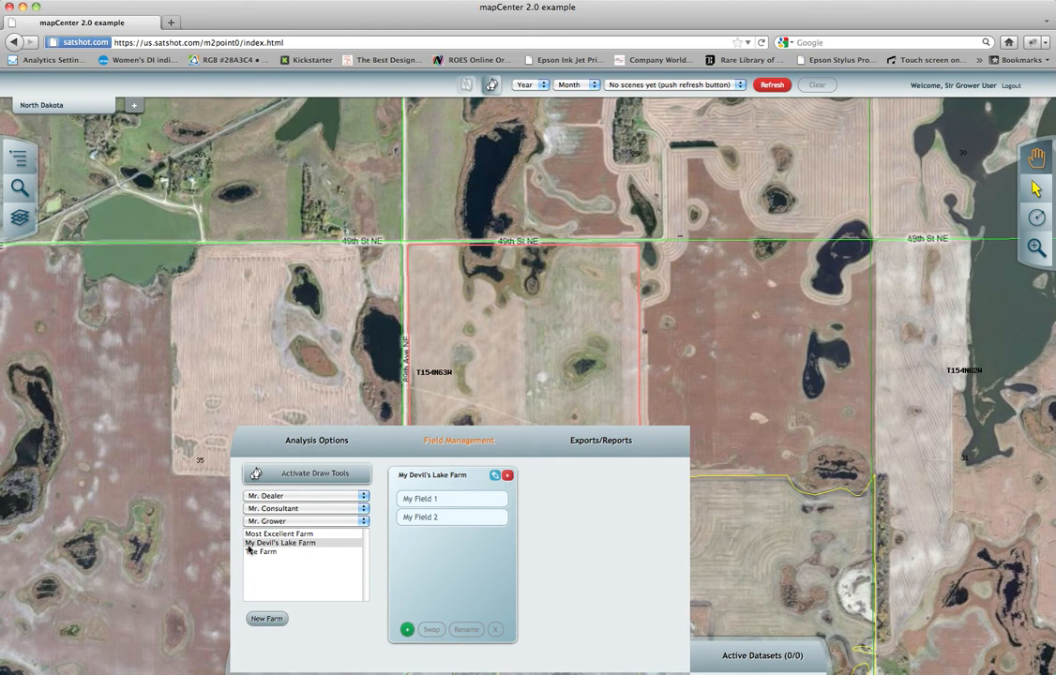
click(469, 506)
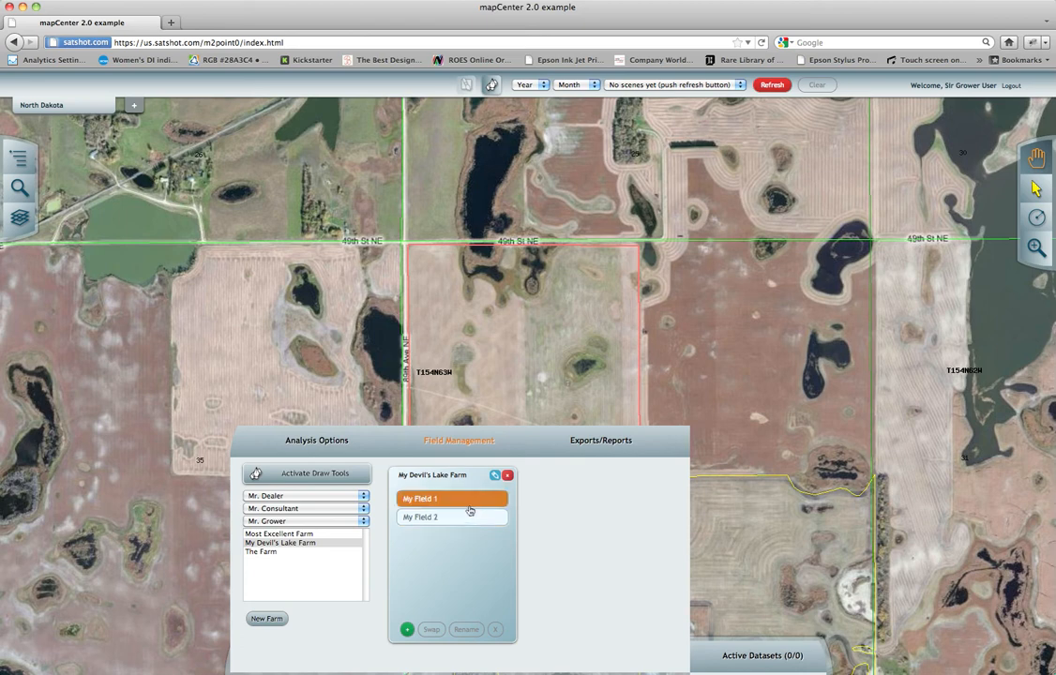
click(406, 630)
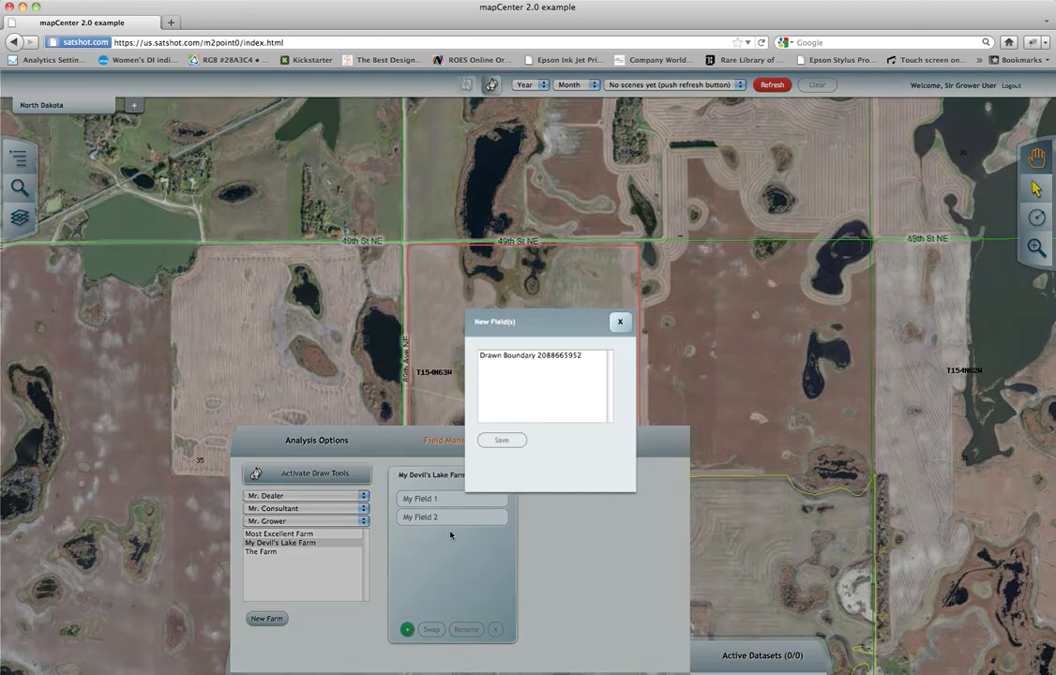
Choose the drawn boundary for the new field, name it My Drawn Boundary and save it.
click(505, 357)
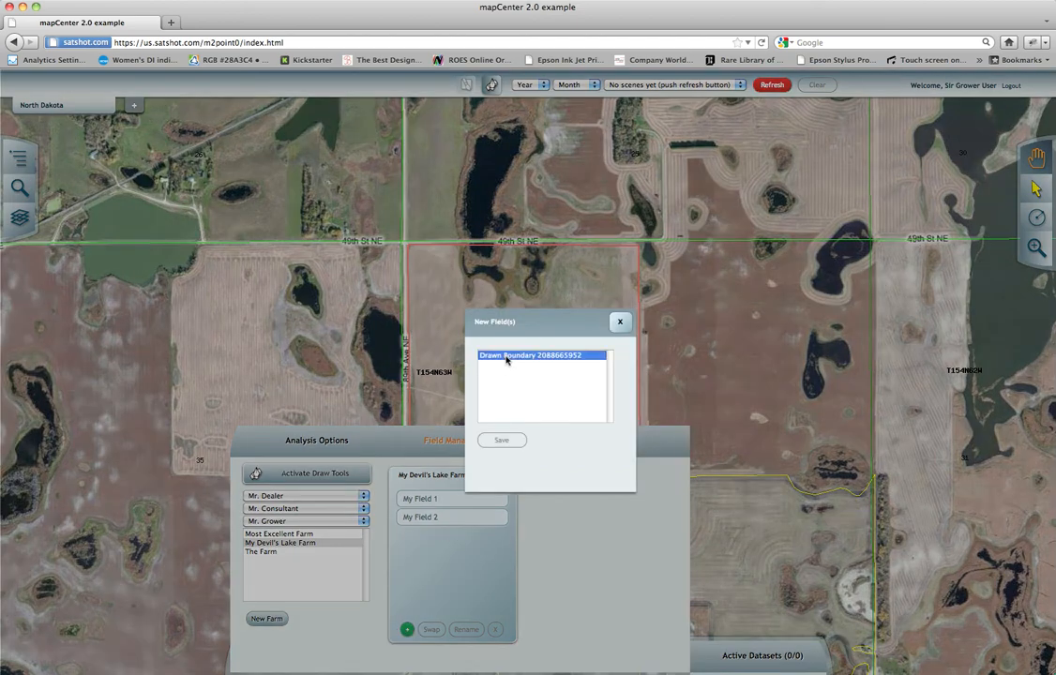
triple_click(536, 467)
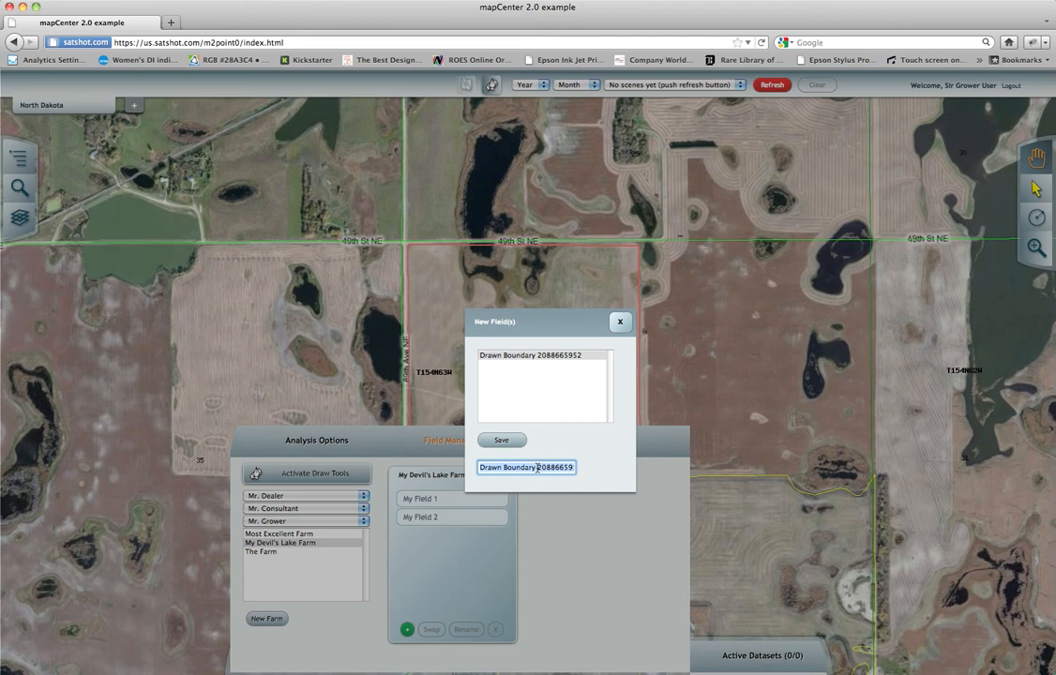
text(My Draw)
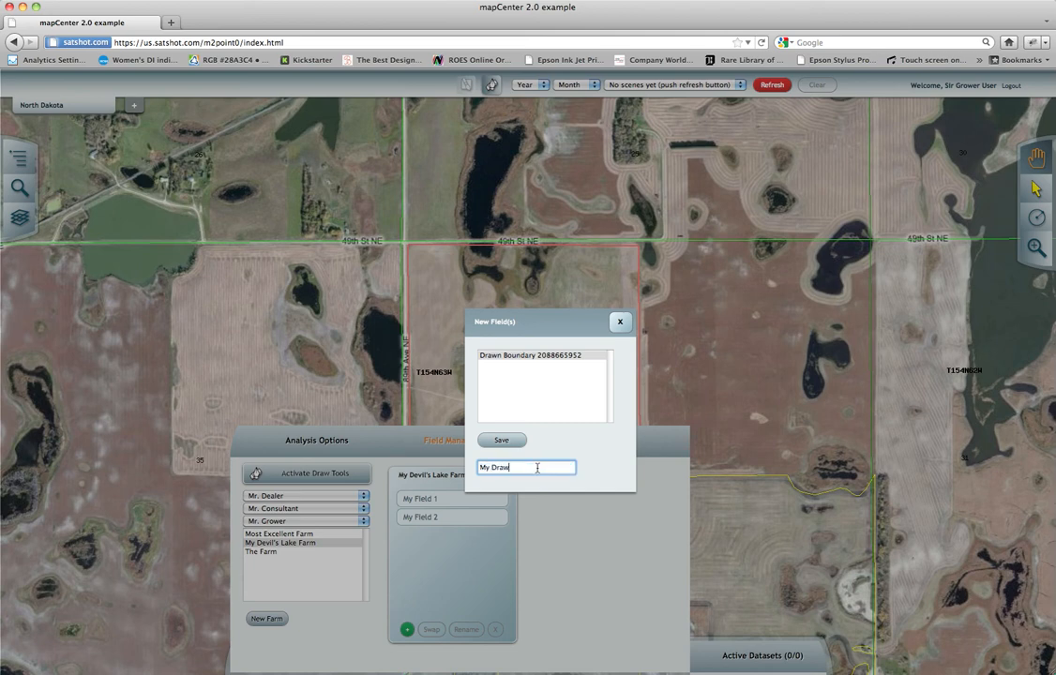
text(n Boundary)
click(494, 443)
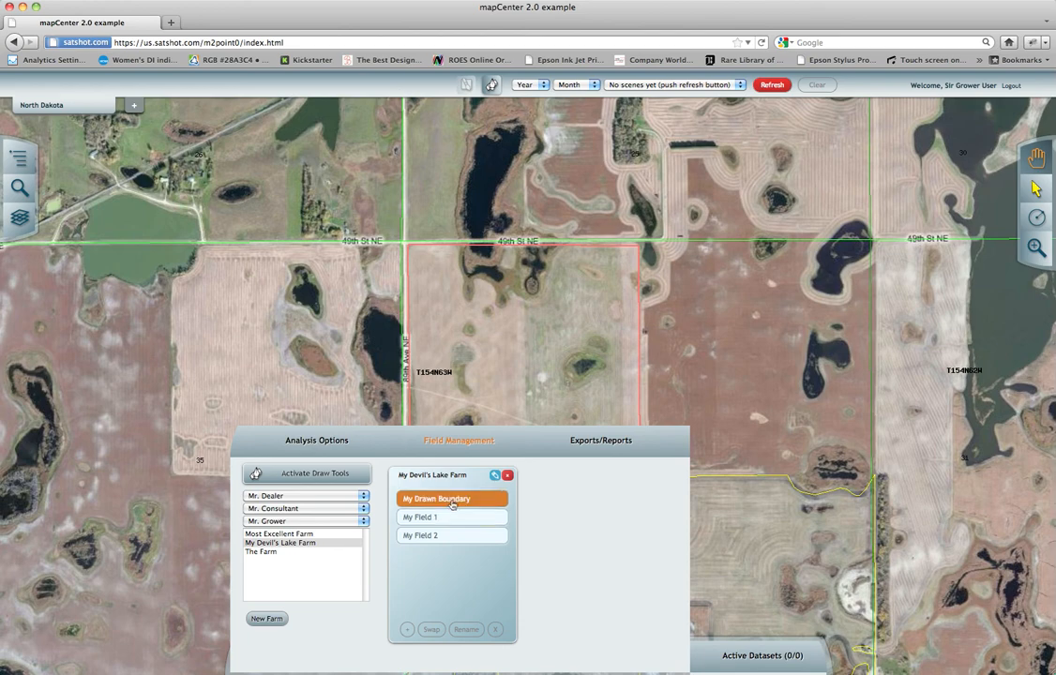
Close Field Management and check the new field's entry under My Devil's Lake Farm in Farms, Fields and Boundaries.
click(460, 443)
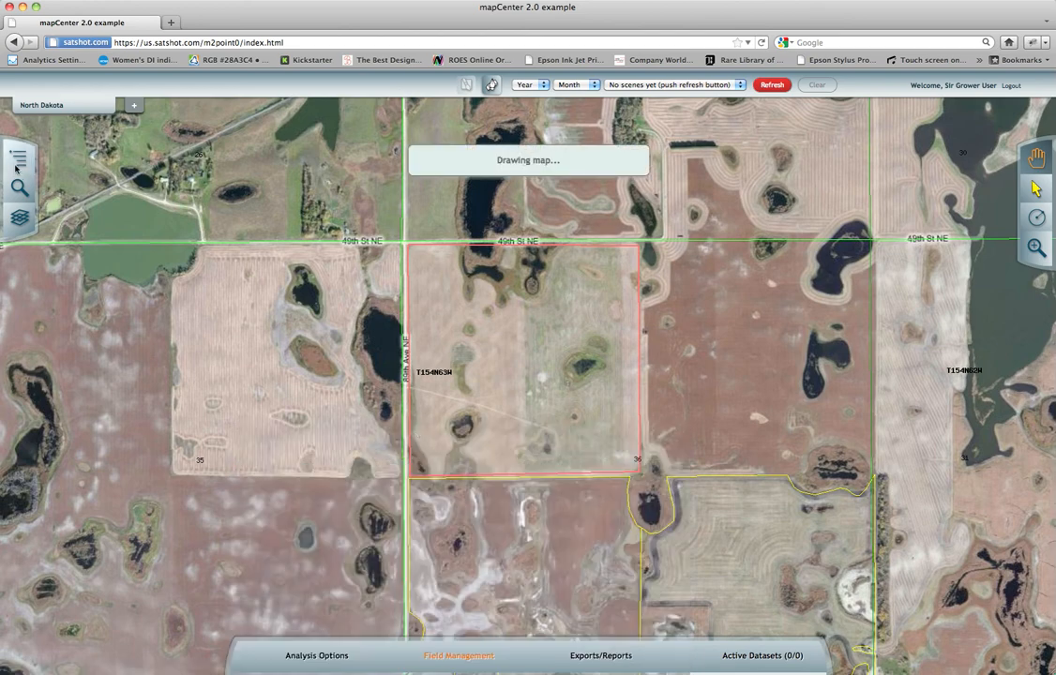
click(17, 161)
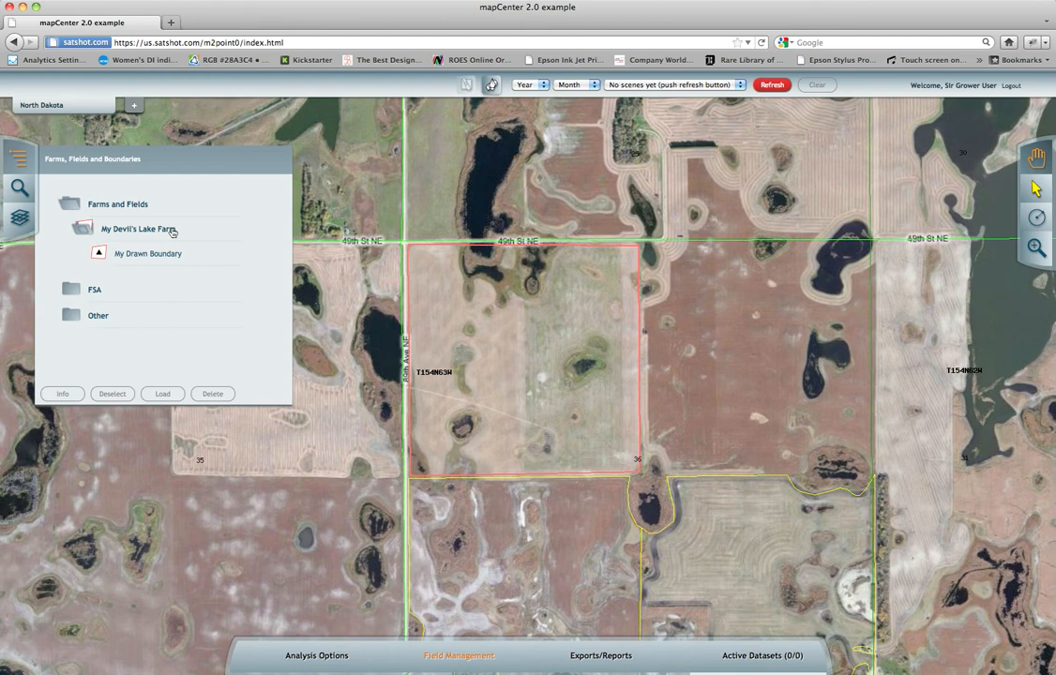
click(20, 161)
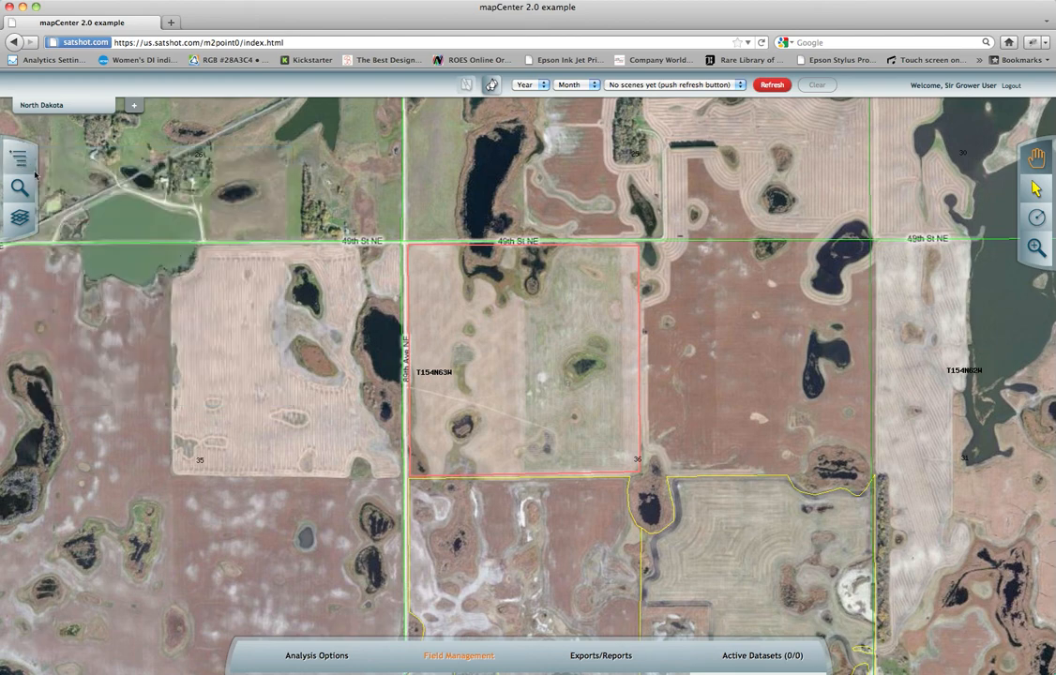